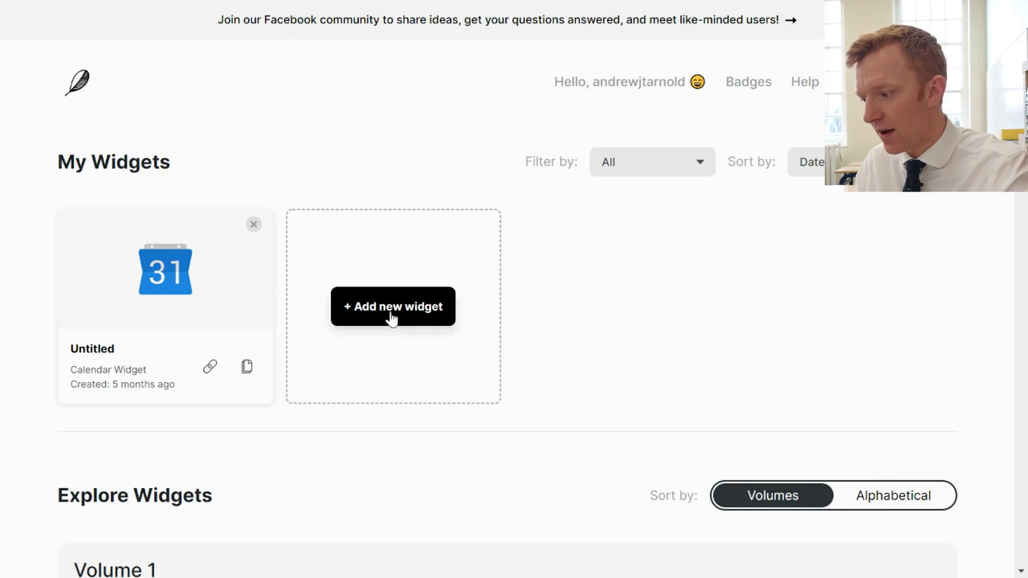
# - Create a new Google Calendar widget titled "Example Calendar"
pyautogui.scroll(-8, 391, 318)
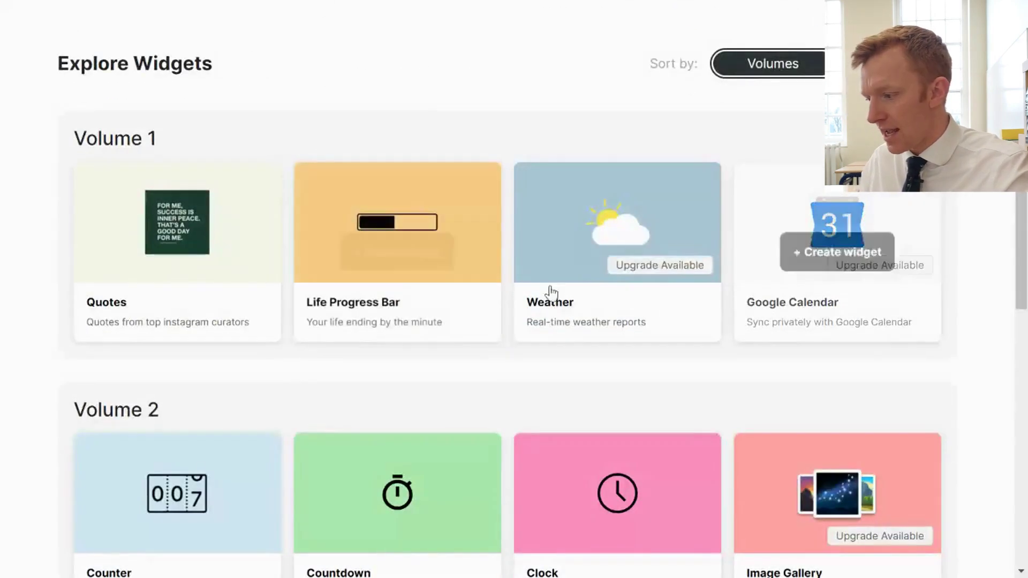
pyautogui.click(850, 260)
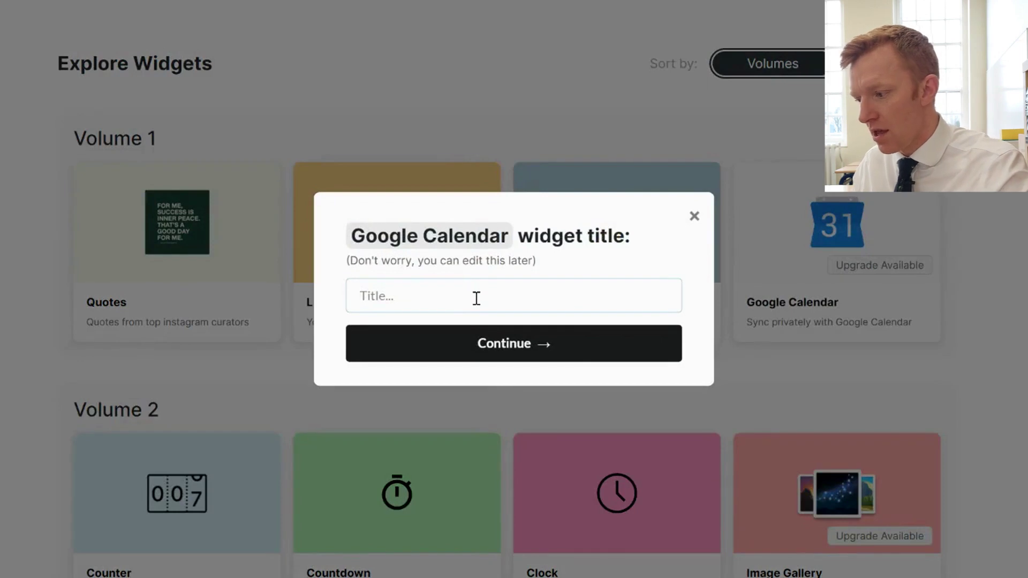
pyautogui.write('Example Cal')
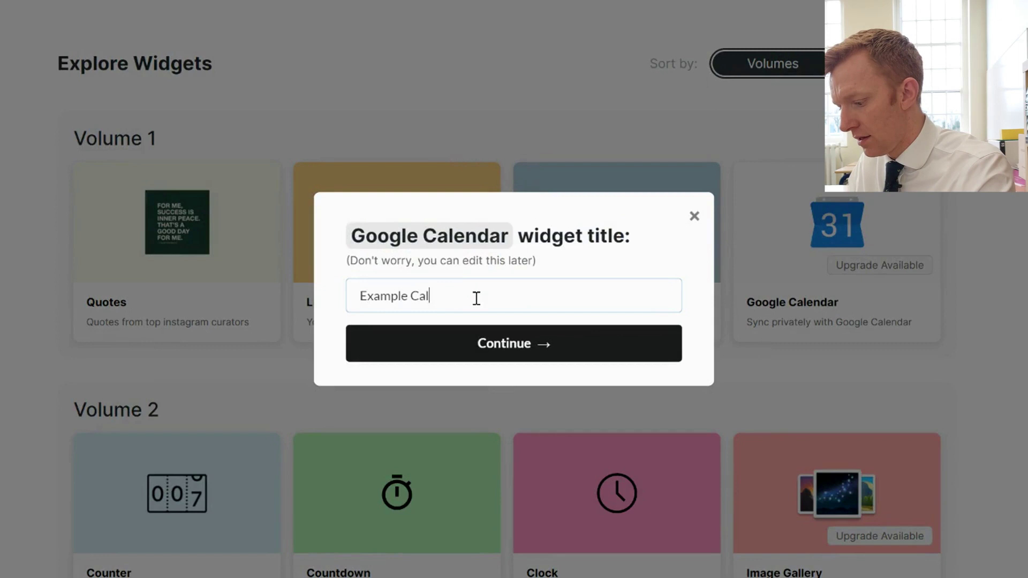
pyautogui.write('endar')
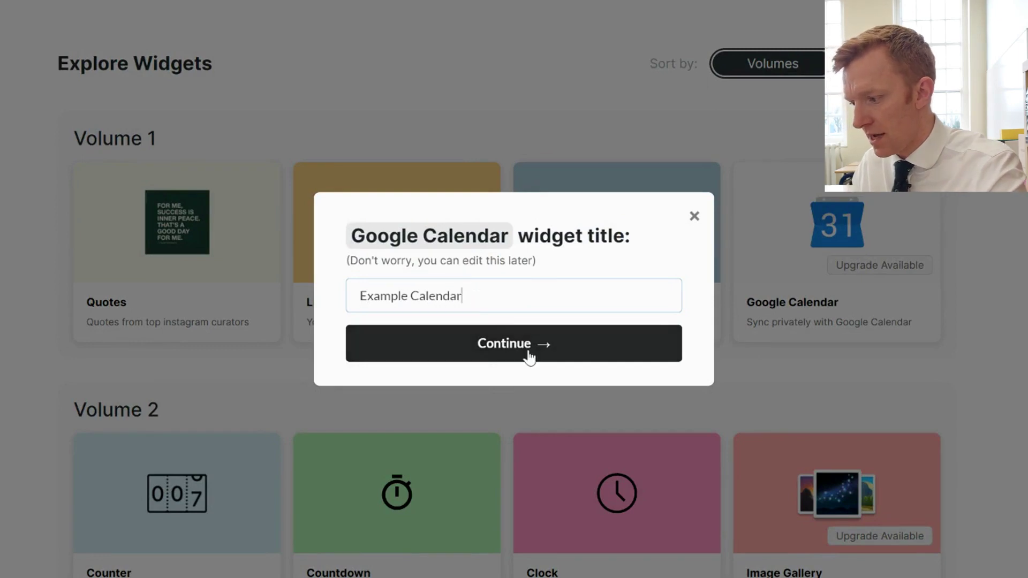
pyautogui.click(530, 355)
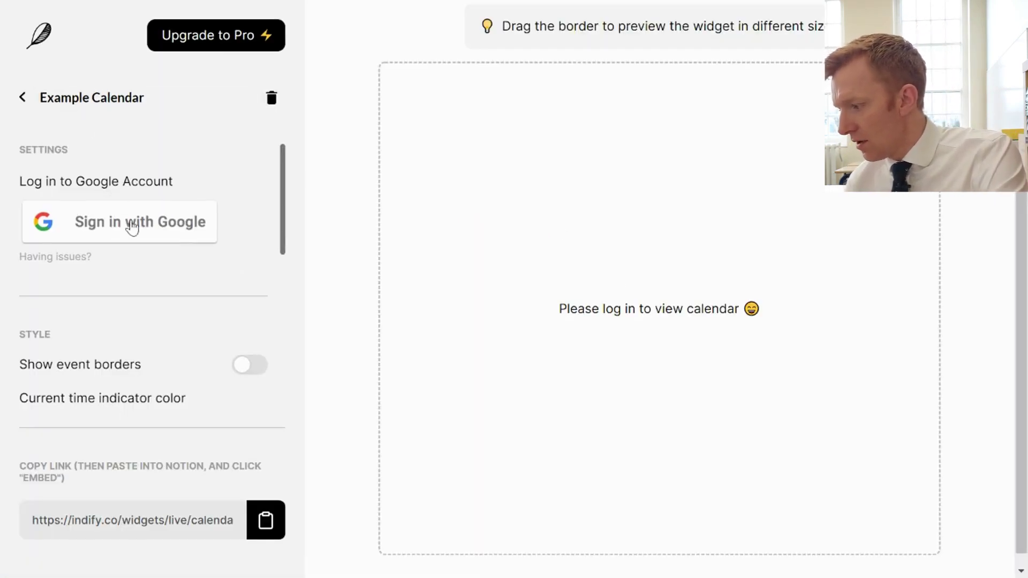
# - Sign in to the widget with the personal Google account, grant Indify calendar access and close the login window
pyautogui.scroll(-5, 150, 257)
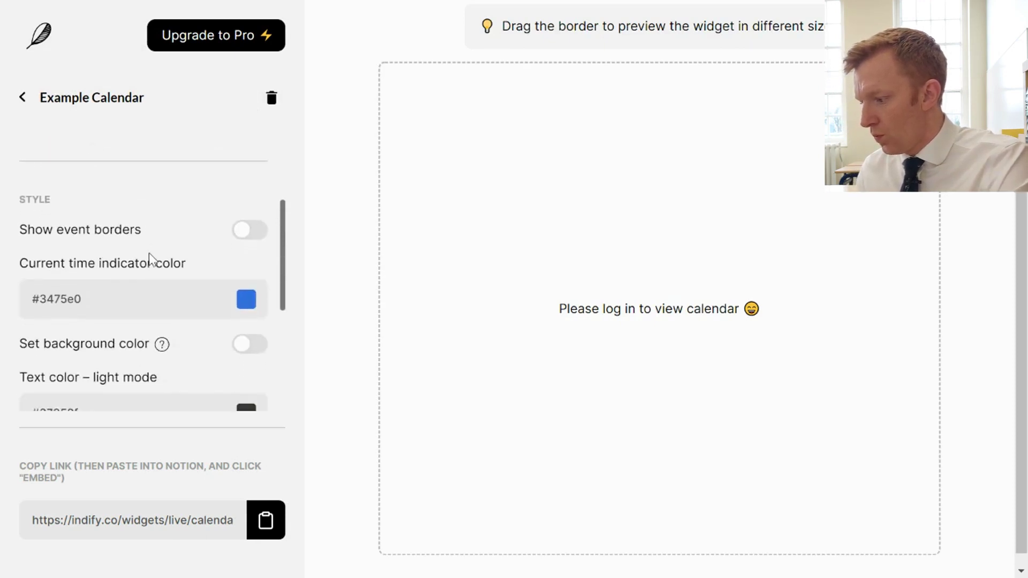
pyautogui.scroll(4, 151, 254)
pyautogui.scroll(2, 151, 253)
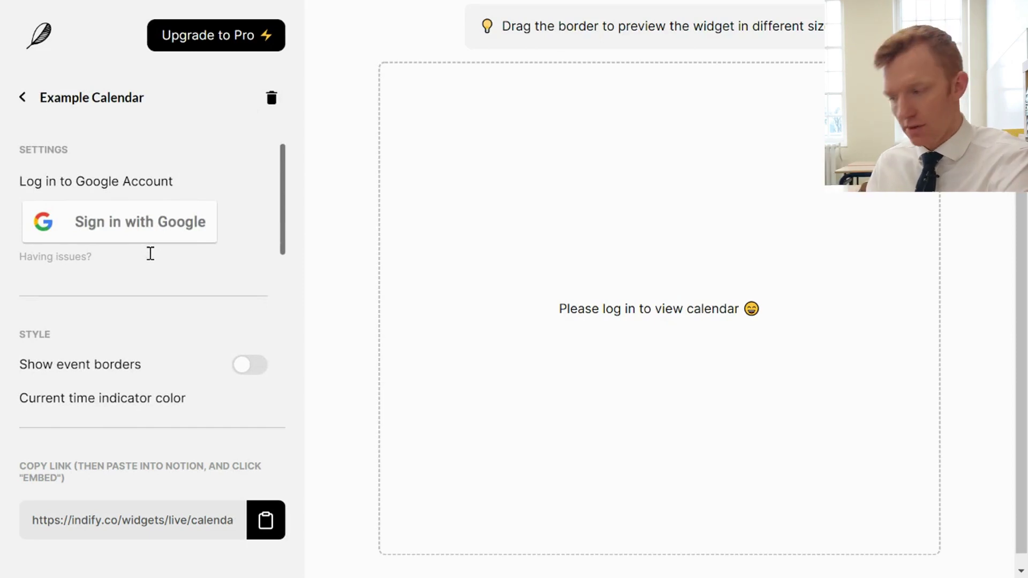
pyautogui.click(140, 239)
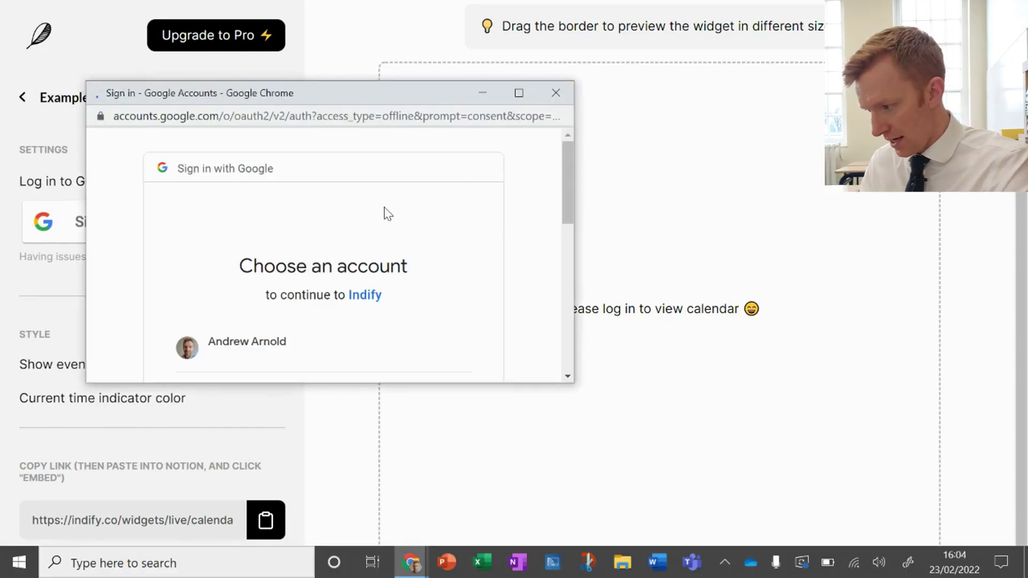
pyautogui.click(279, 355)
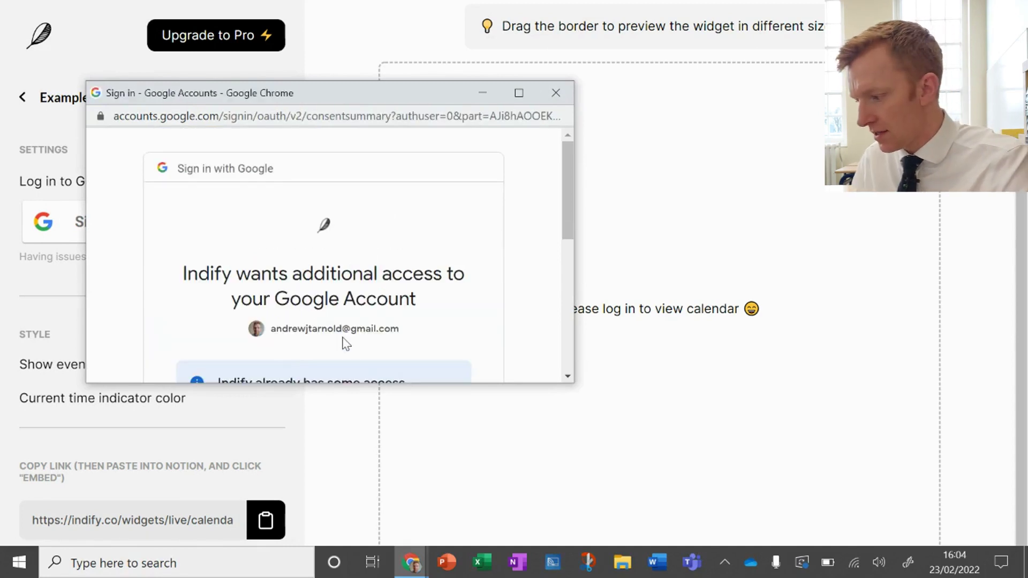
pyautogui.scroll(-6, 345, 342)
pyautogui.click(379, 271)
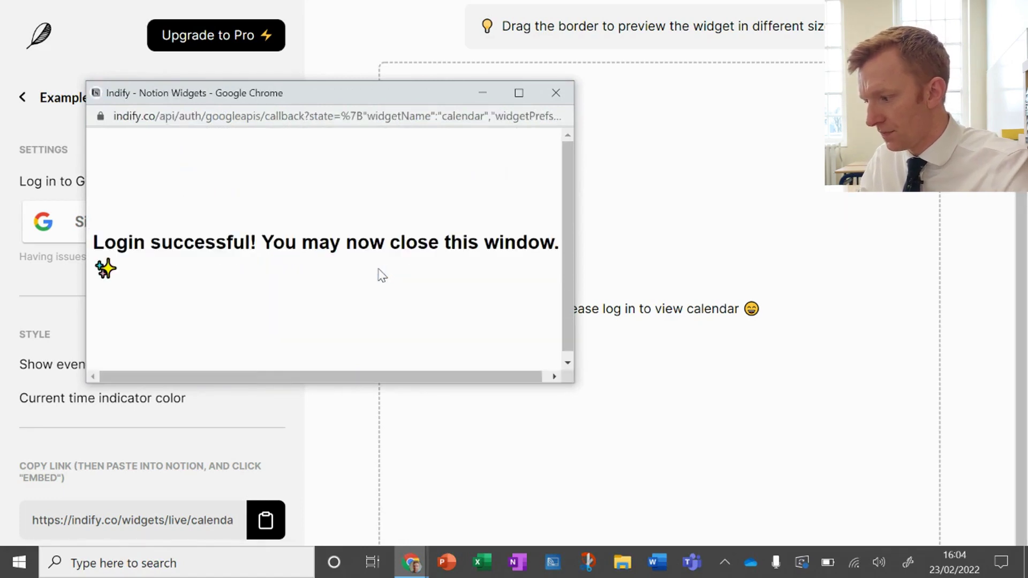
pyautogui.click(554, 98)
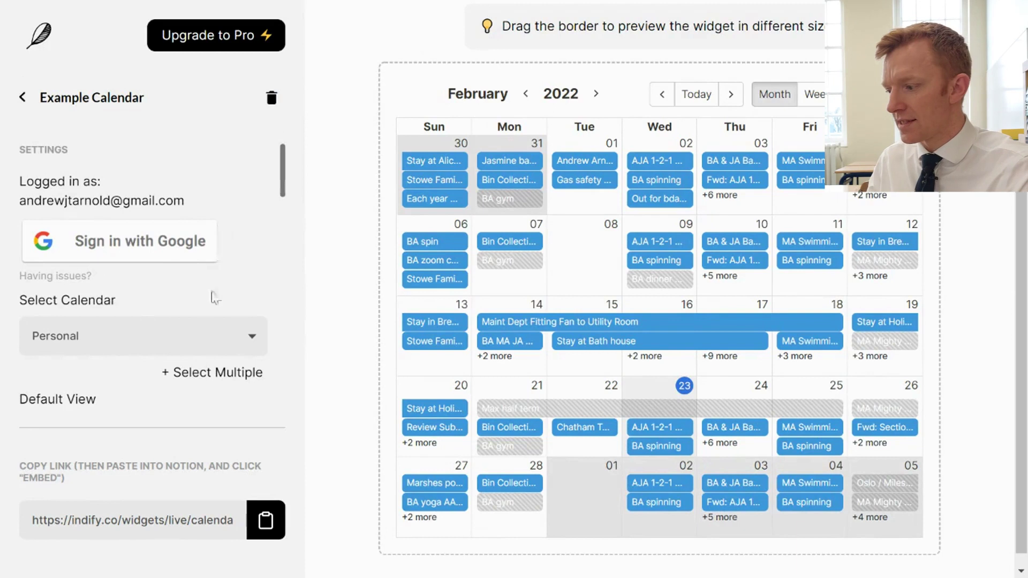
# - Set the widget to show the AA Term-time calendar with Day as its default view
pyautogui.click(245, 338)
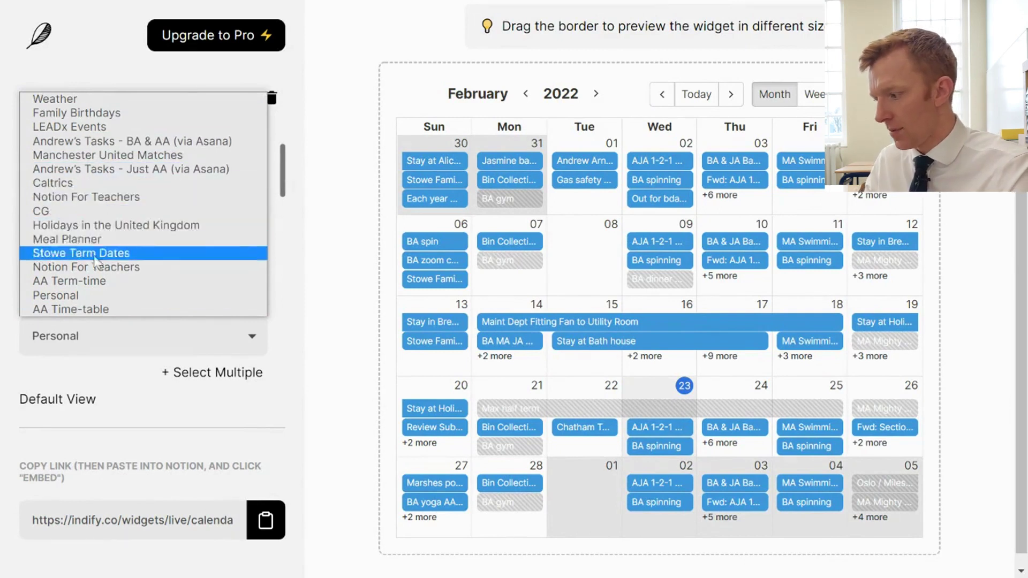
pyautogui.click(98, 286)
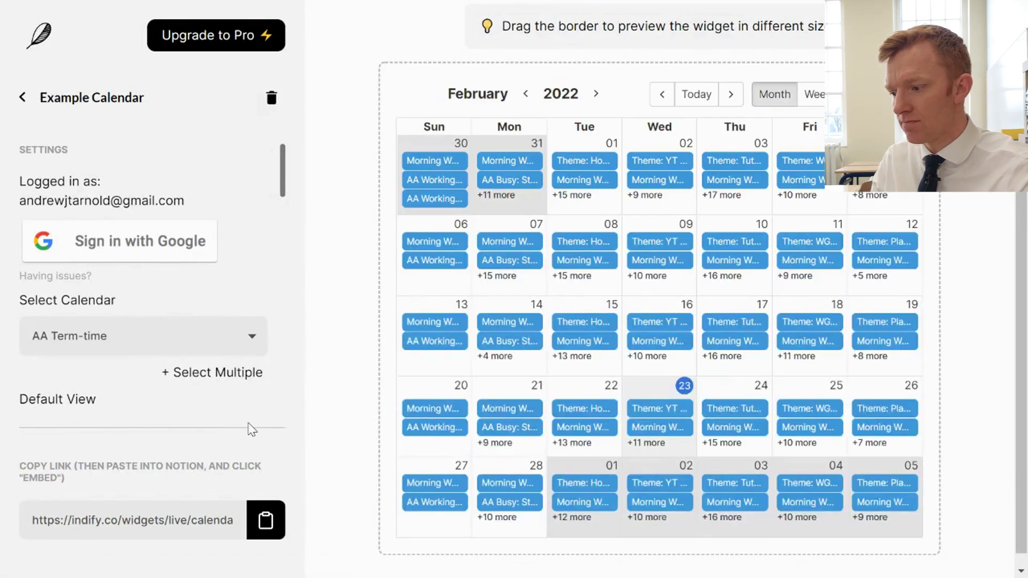
pyautogui.scroll(-1, 246, 308)
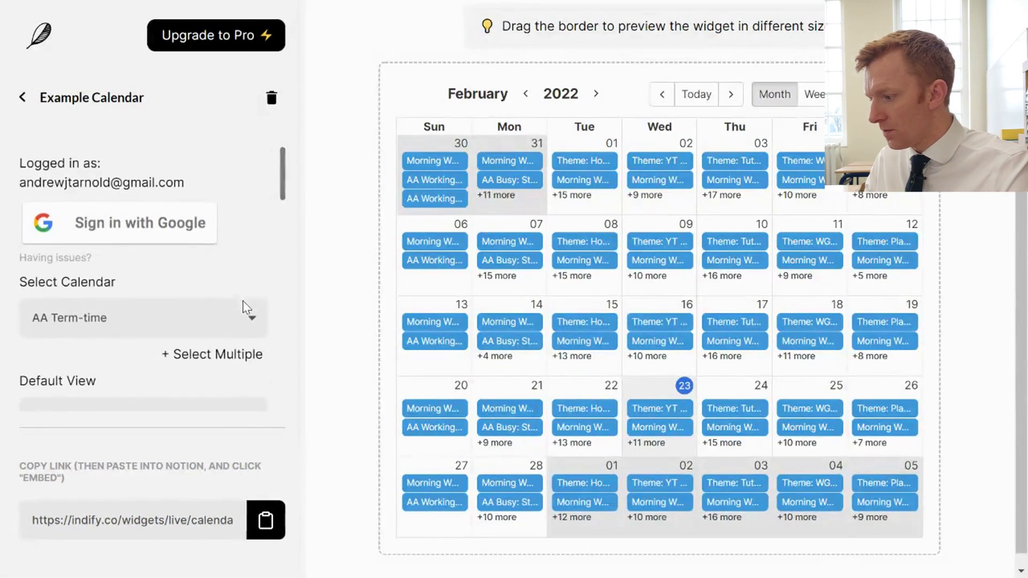
pyautogui.scroll(-2, 202, 279)
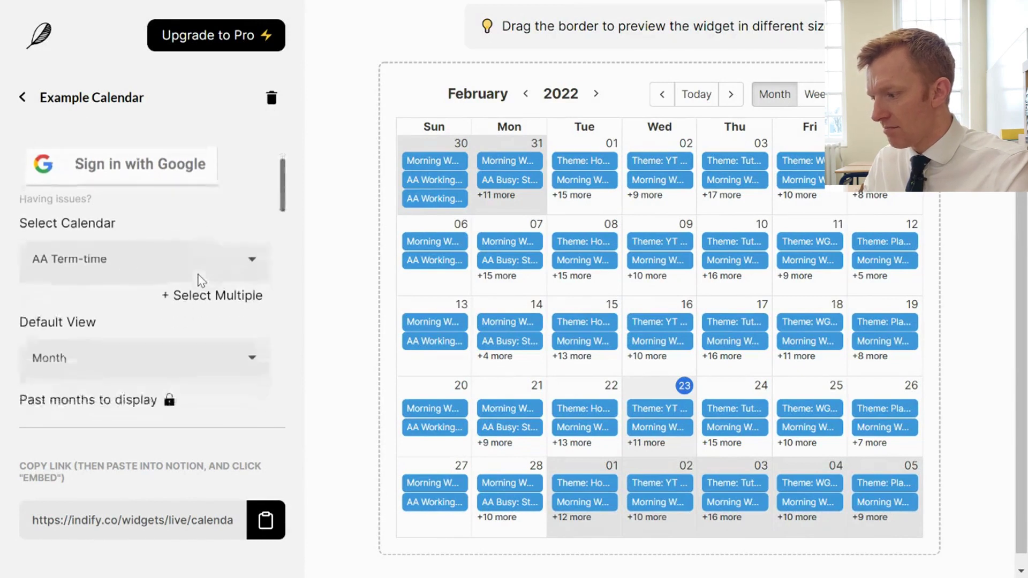
pyautogui.click(235, 355)
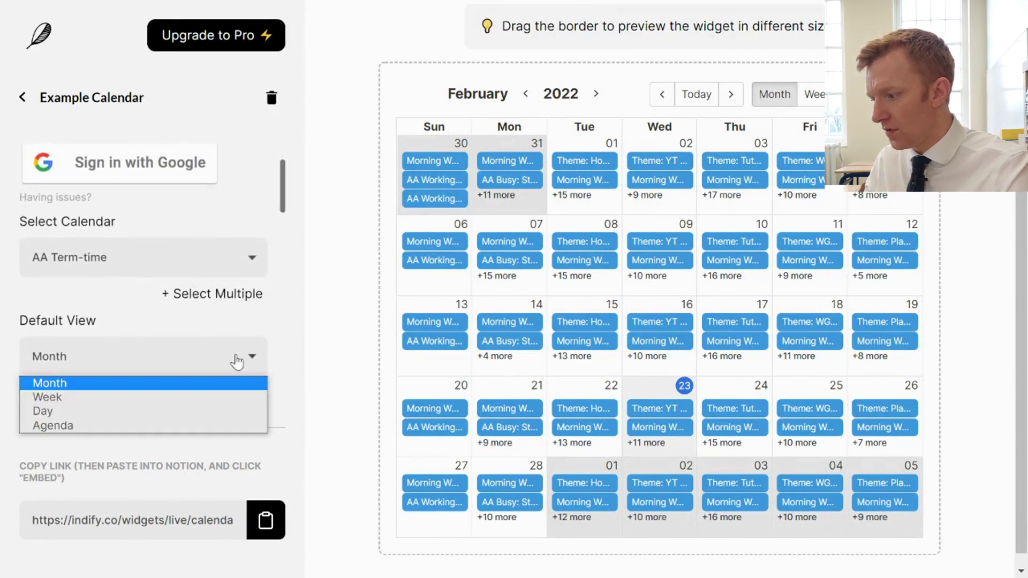
pyautogui.click(194, 412)
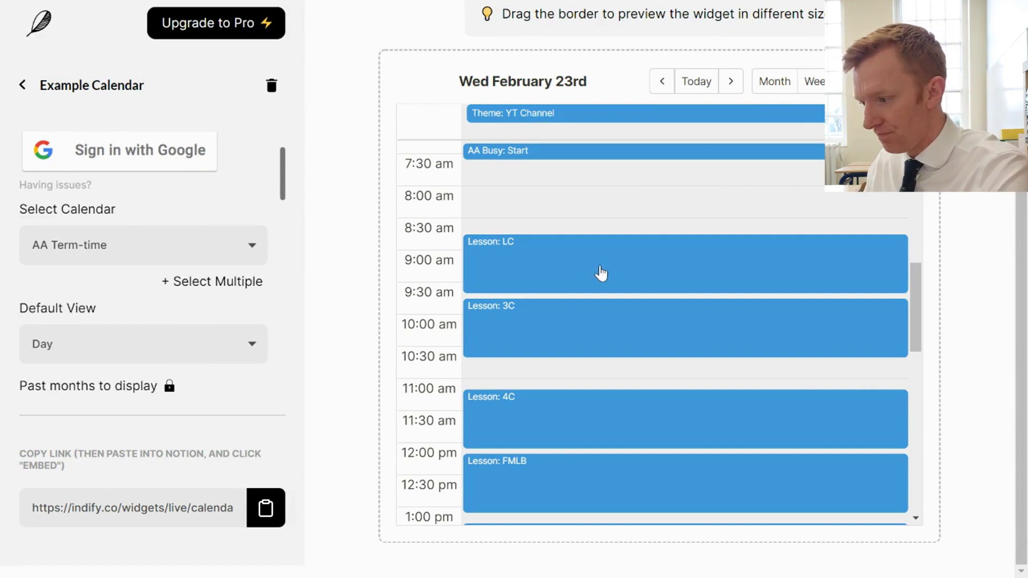
# - Check the day preview, copy the calendar widget's link and leave full-screen mode
pyautogui.scroll(2, 602, 273)
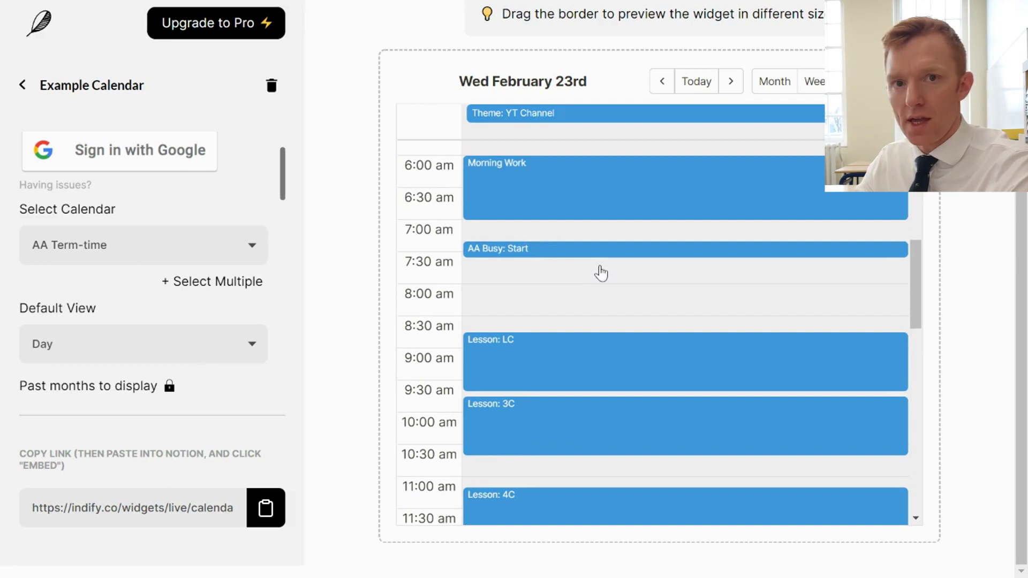
pyautogui.scroll(-2, 127, 326)
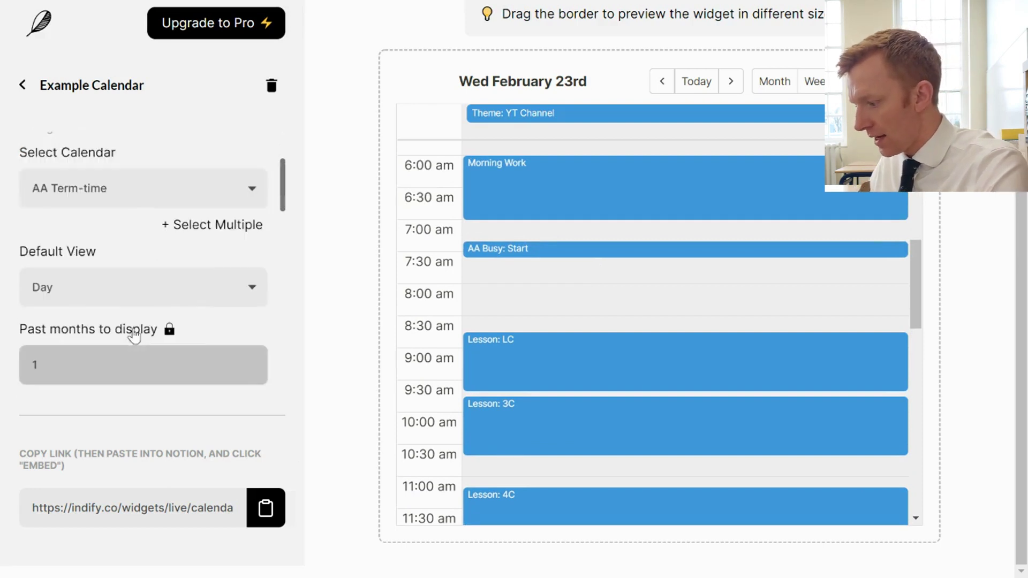
pyautogui.click(268, 508)
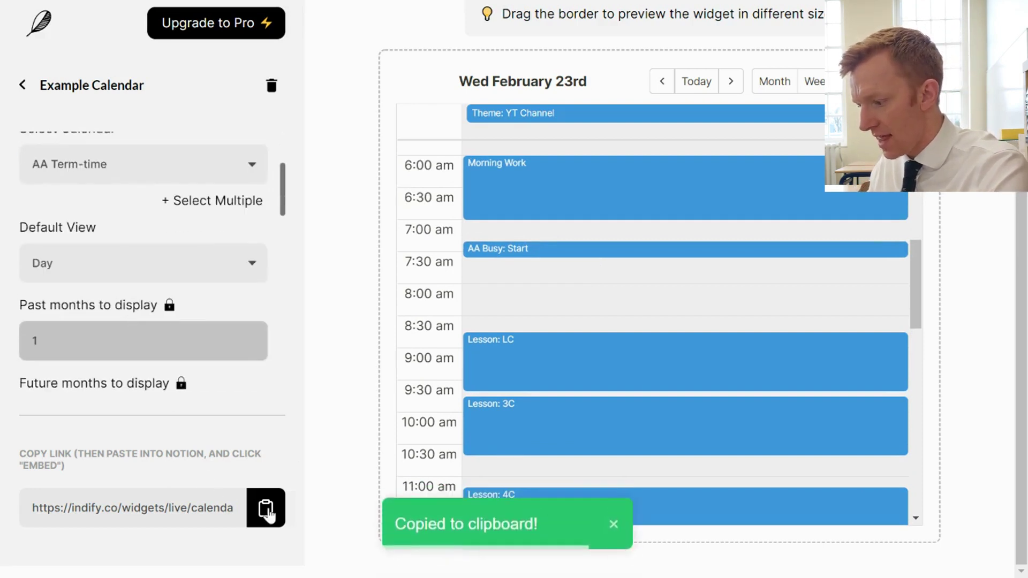
pyautogui.moveTo(601, 1)
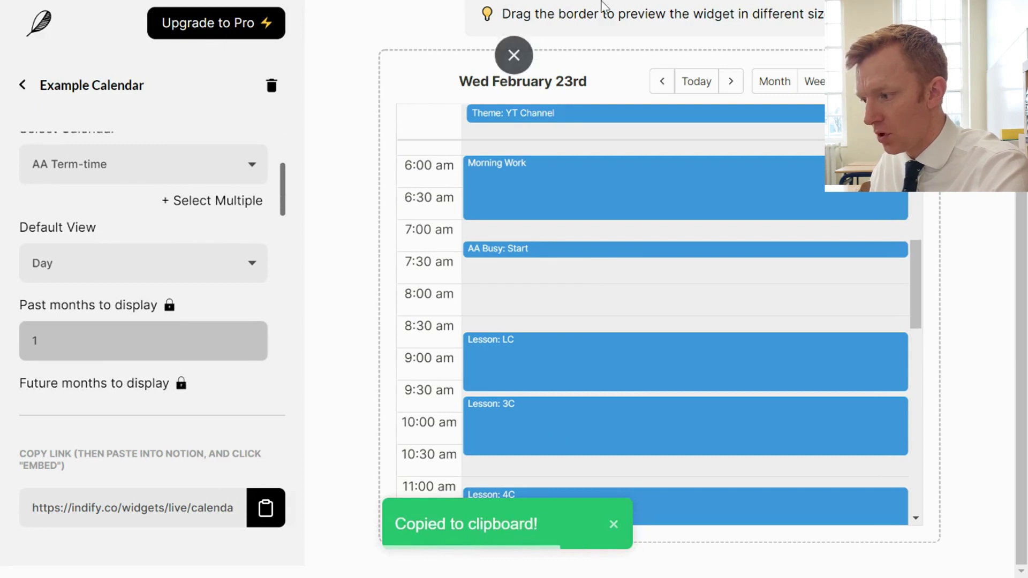
pyautogui.click(515, 56)
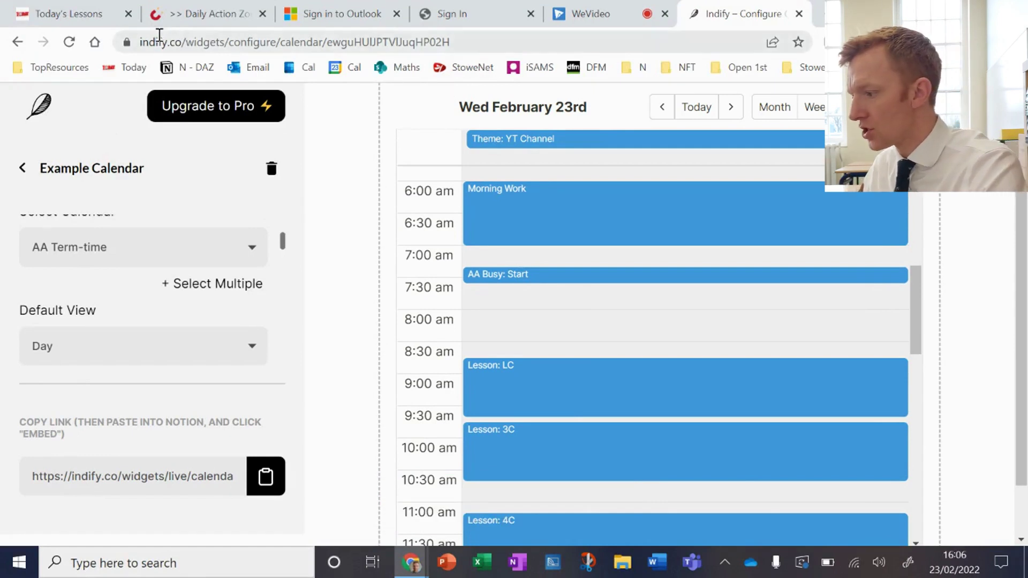
# - Switch to the Today's Lessons page in Notion and embed the copied calendar link below "Today - Action Items For Outside of Lessons"
pyautogui.click(86, 15)
pyautogui.scroll(-6, 391, 369)
pyautogui.scroll(-4, 391, 370)
pyautogui.scroll(5, 390, 369)
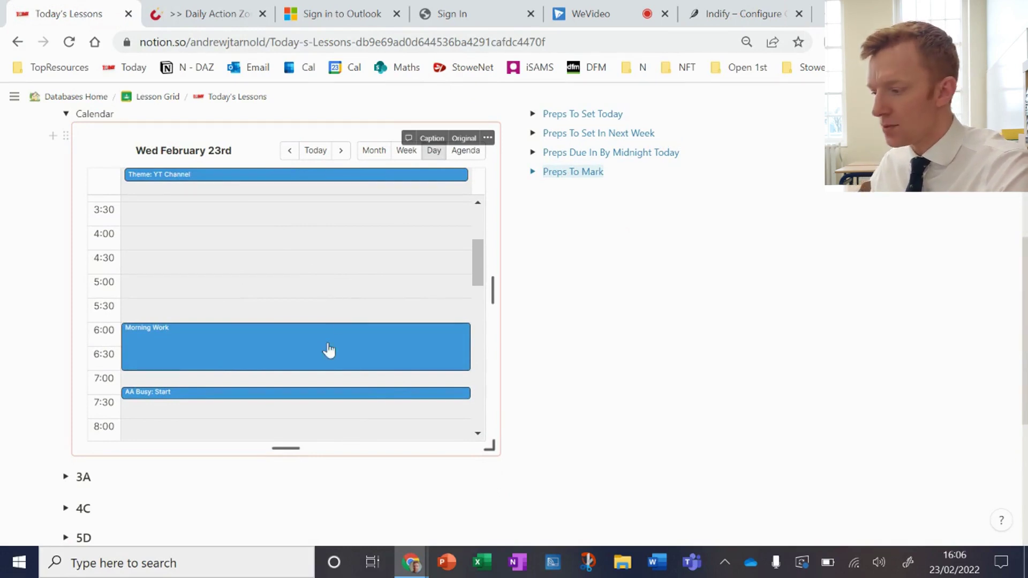
pyautogui.scroll(-14, 328, 349)
pyautogui.scroll(-5, 608, 409)
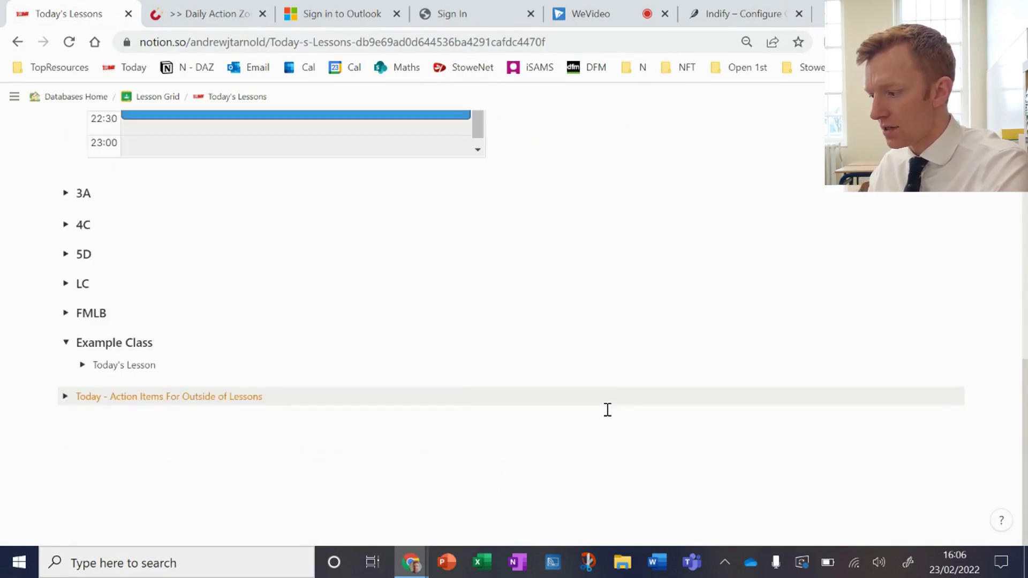
pyautogui.click(451, 508)
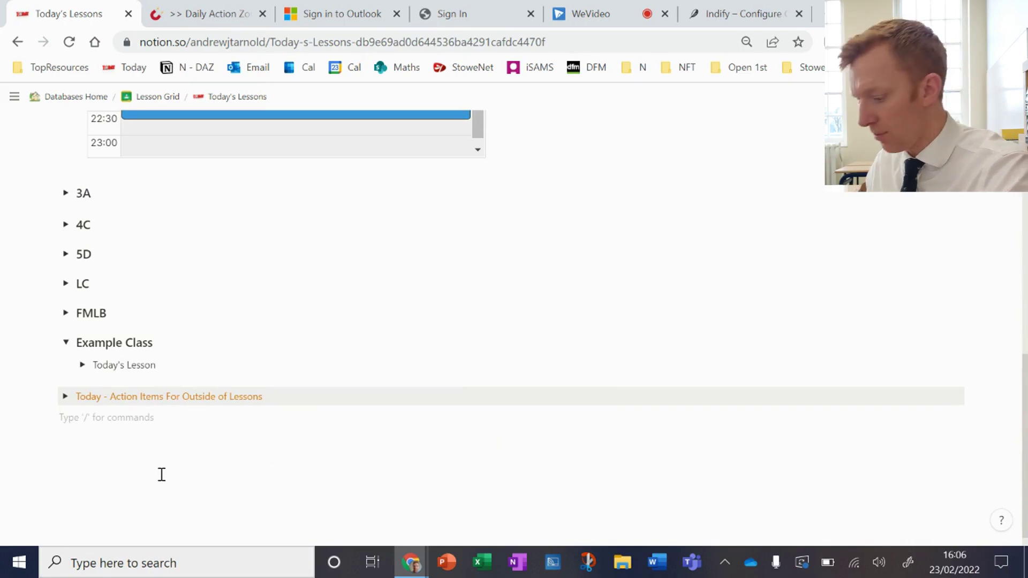
pyautogui.hotkey('ctrl', 'v')
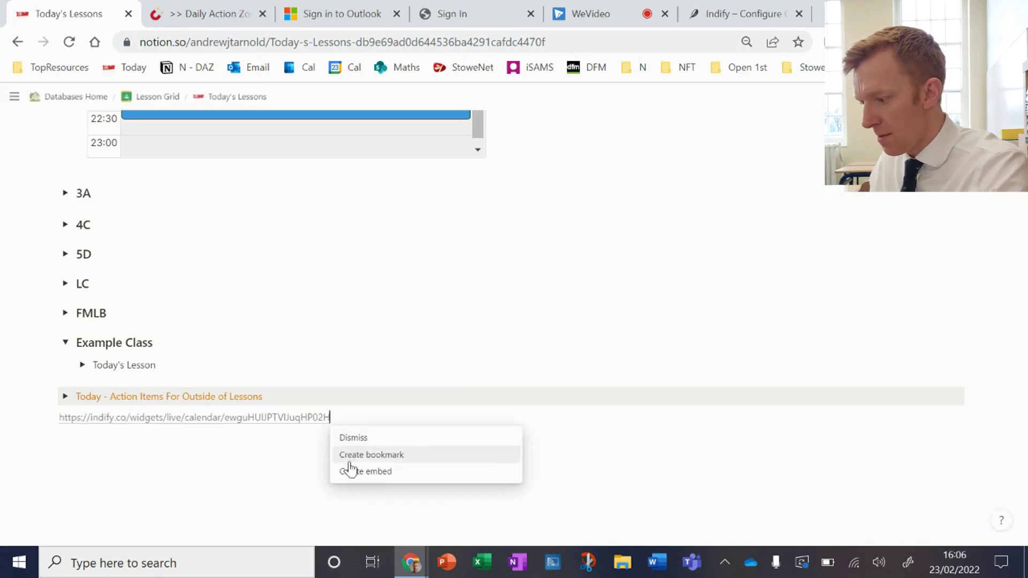
pyautogui.click(382, 471)
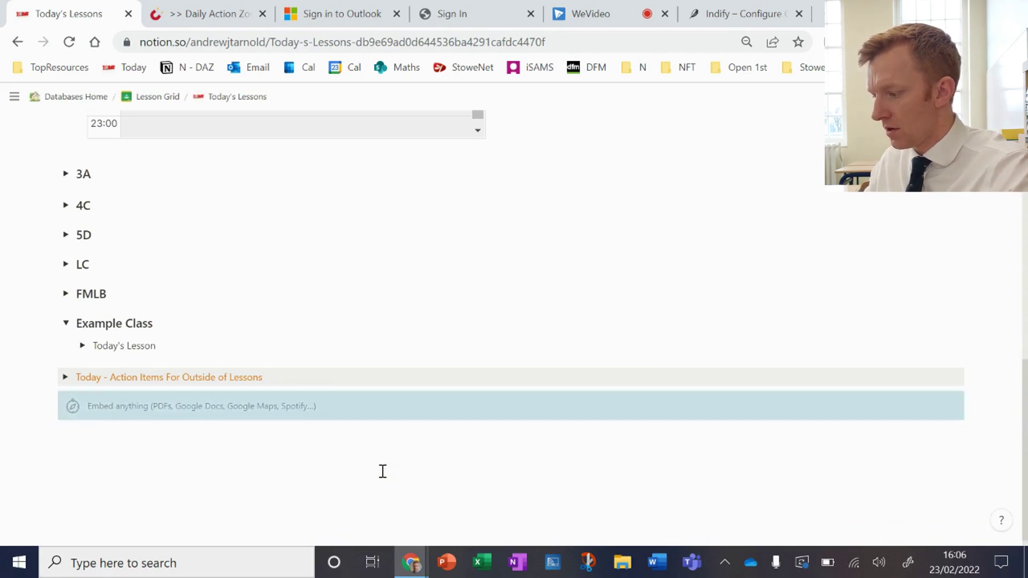
pyautogui.click(261, 471)
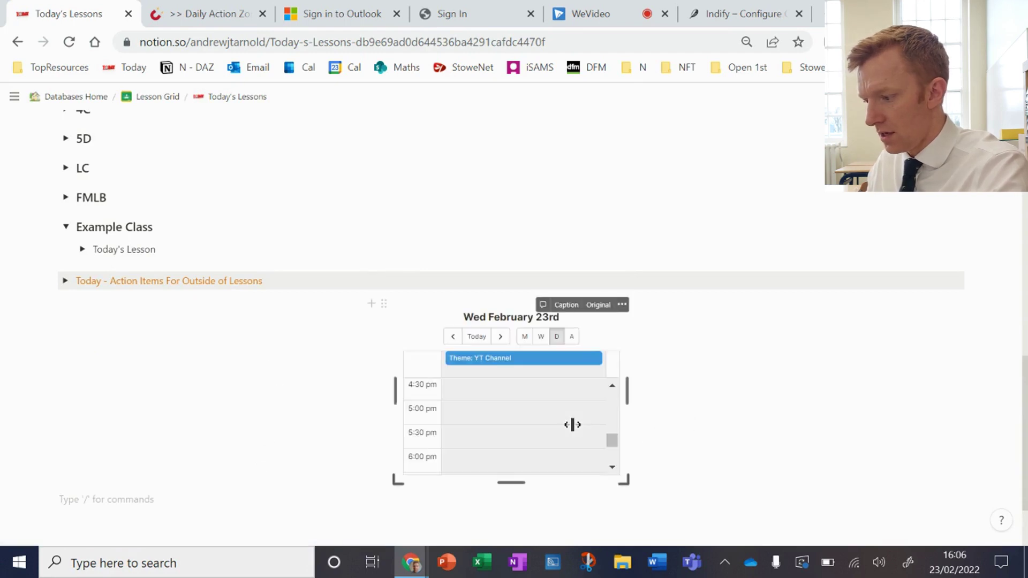
# - Make the embedded calendar taller and about twice as wide, and bring its late-morning lessons into view
pyautogui.moveTo(511, 481); pyautogui.dragTo(520, 522)
pyautogui.scroll(5, 512, 336)
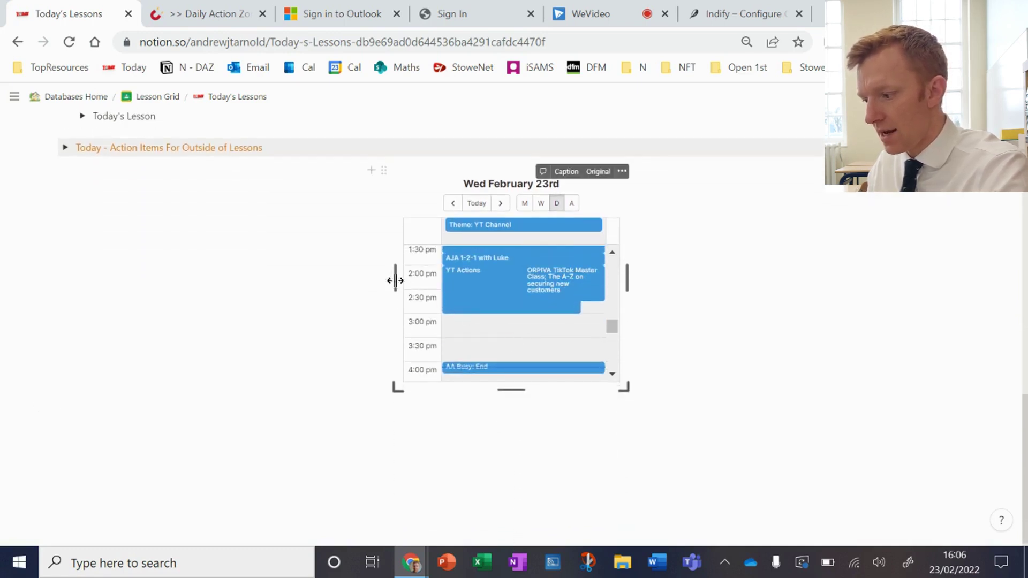
pyautogui.moveTo(394, 280); pyautogui.dragTo(279, 282)
pyautogui.scroll(3, 567, 312)
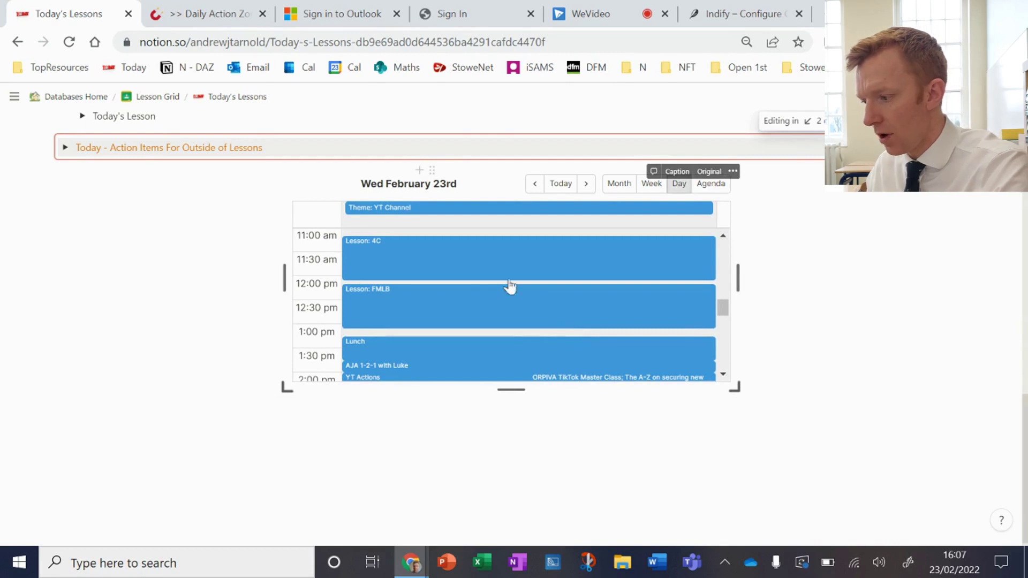
# - View the details of the "Lesson: 4C" event in the embedded calendar, close them and look at the afternoon events
pyautogui.click(479, 259)
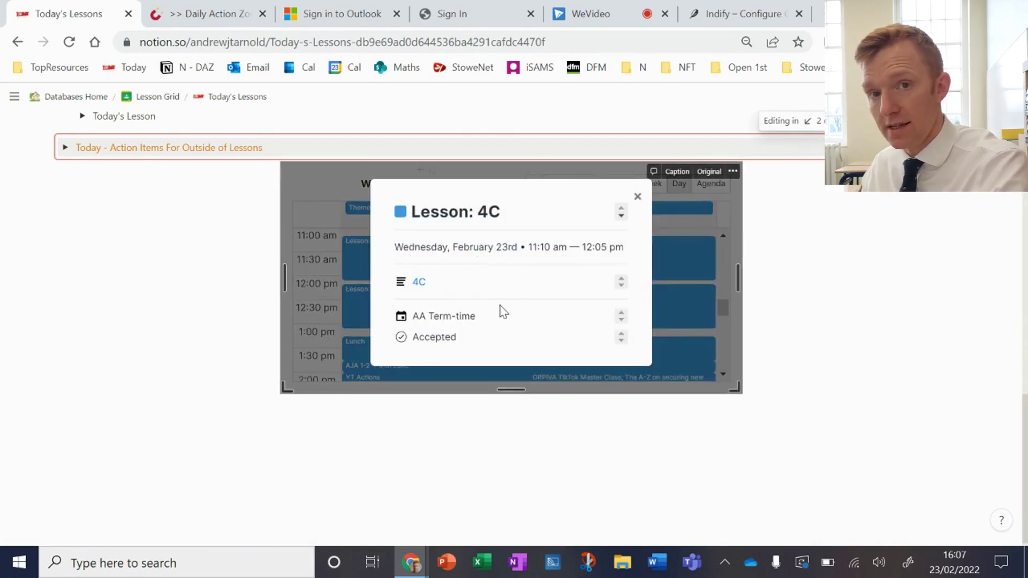
pyautogui.scroll(-1, 504, 312)
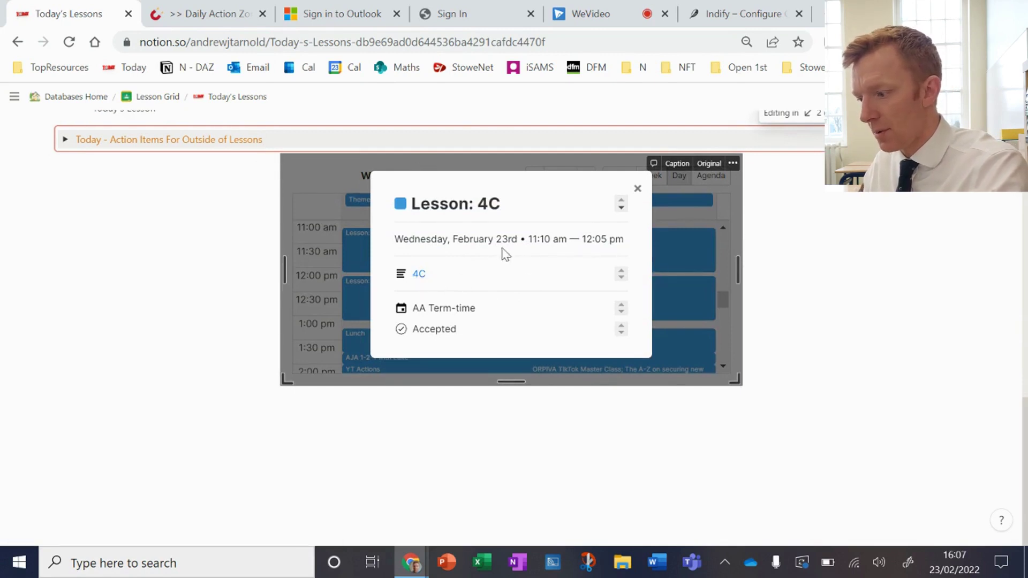
pyautogui.click(637, 188)
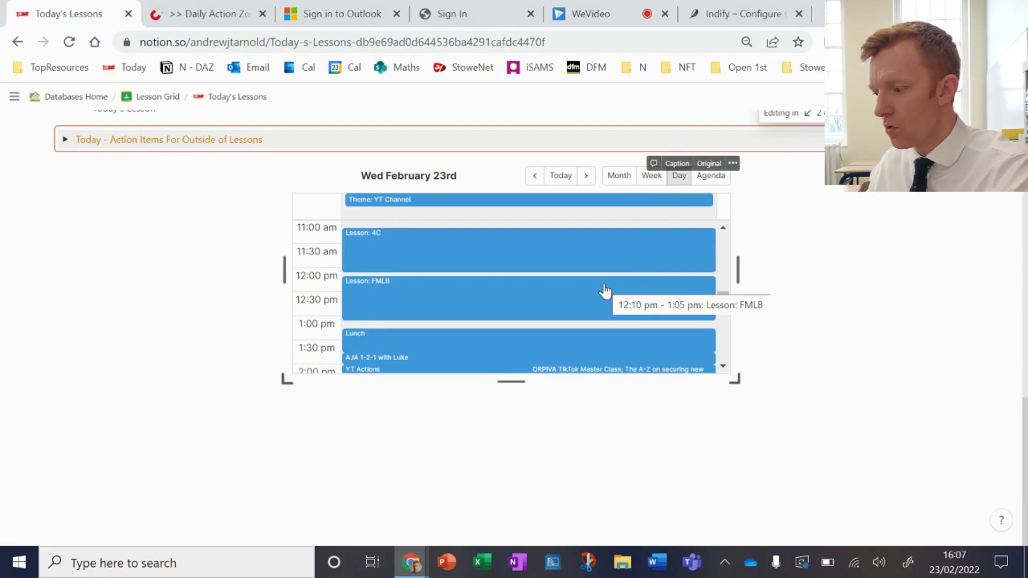
pyautogui.scroll(-2, 605, 292)
# - Expand the "Today - Action Items For Outside of Lessons" toggle to show its action items table
pyautogui.click(808, 273)
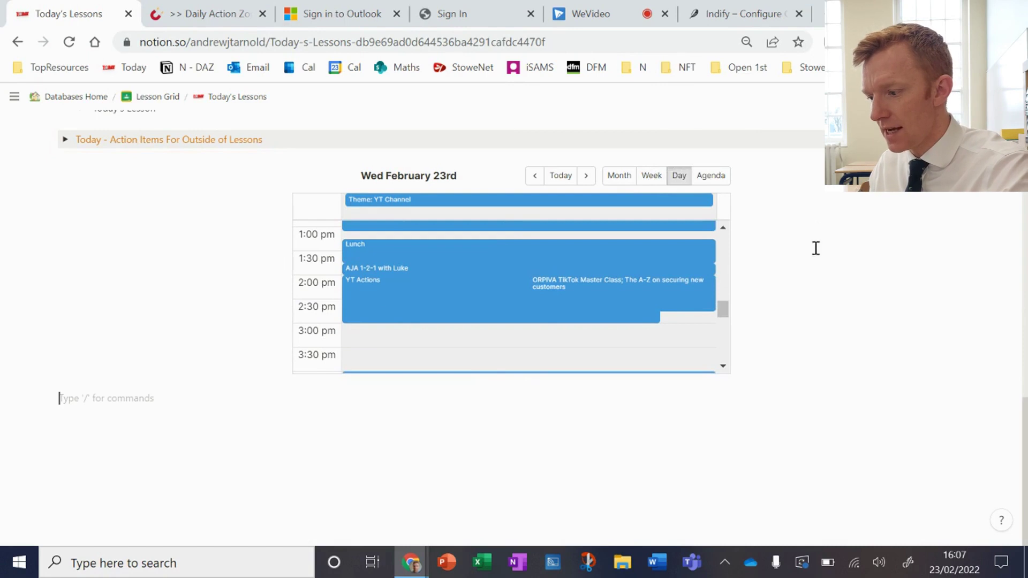
pyautogui.click(64, 140)
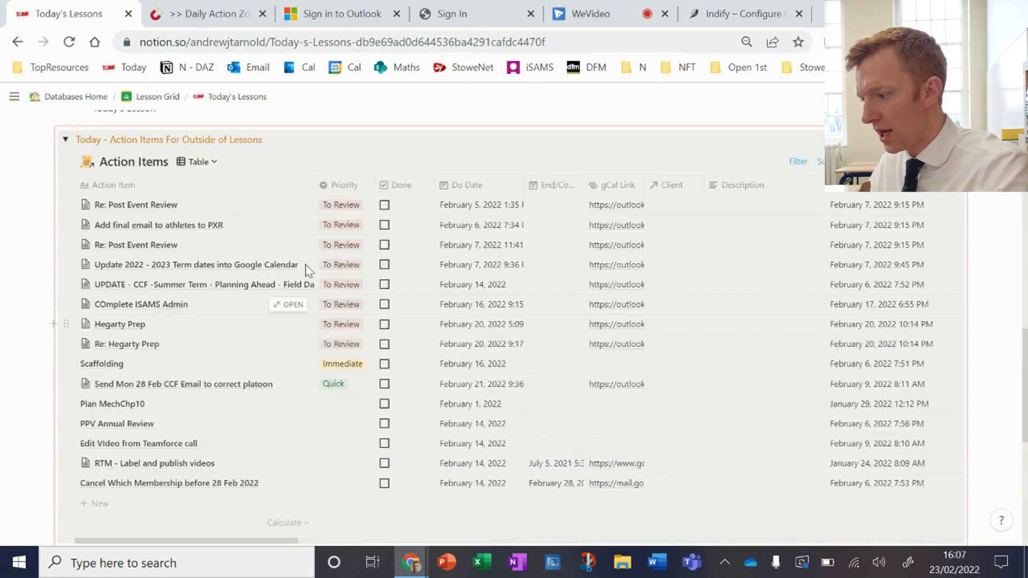
# - Collapse the "Today - Action Items For Outside of Lessons" toggle and move the embedded calendar into a column beside it
pyautogui.click(65, 140)
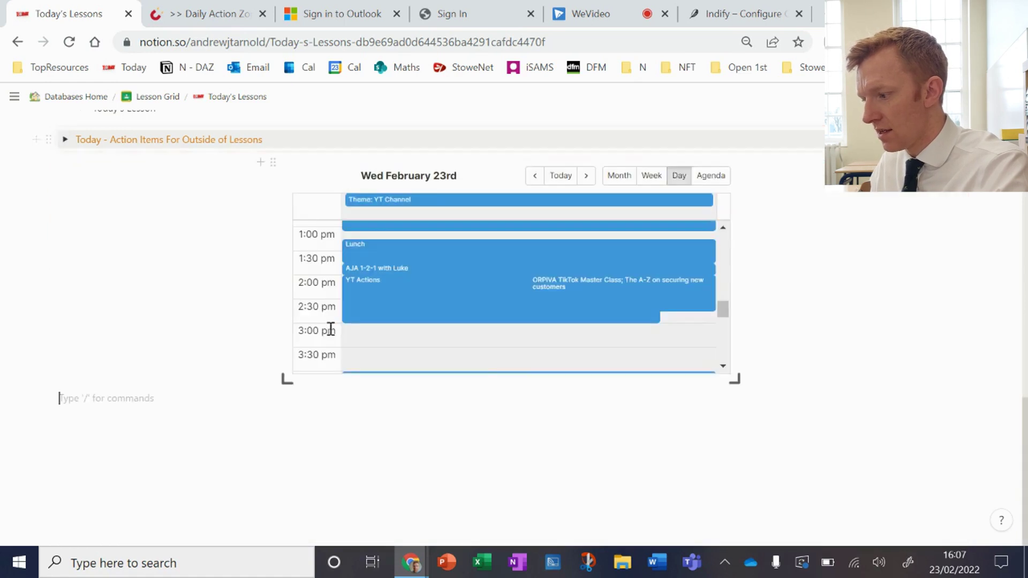
pyautogui.moveTo(272, 160); pyautogui.dragTo(964, 182)
pyautogui.moveTo(963, 257)
pyautogui.mouseDown()
pyautogui.moveTo(961, 275)
pyautogui.moveTo(971, 271)
pyautogui.mouseUp()
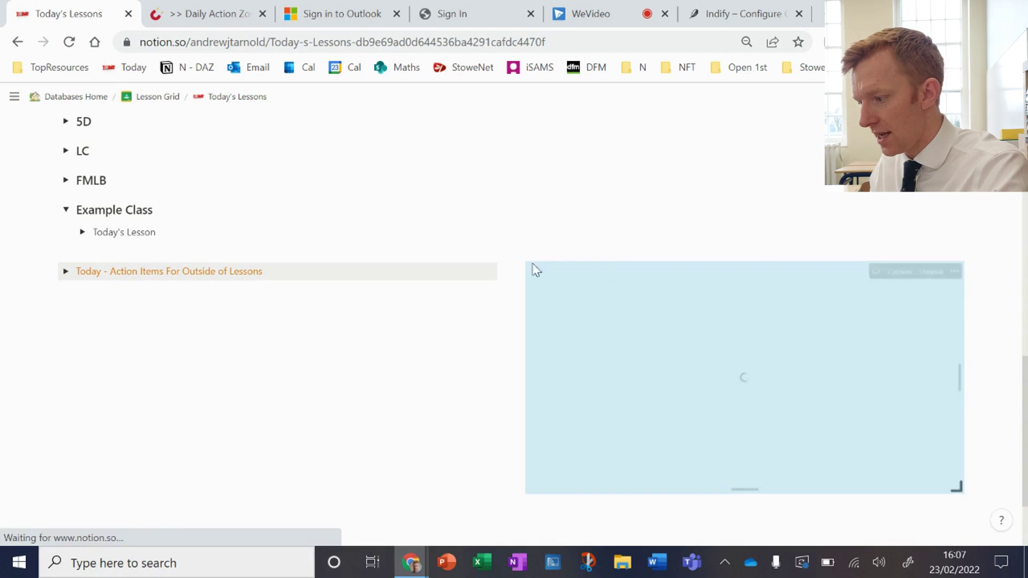
# - Expand the action items toggle, make the calendar beside it taller to roughly match the table, and show its 11:00 am to 4:00 pm events
pyautogui.click(65, 272)
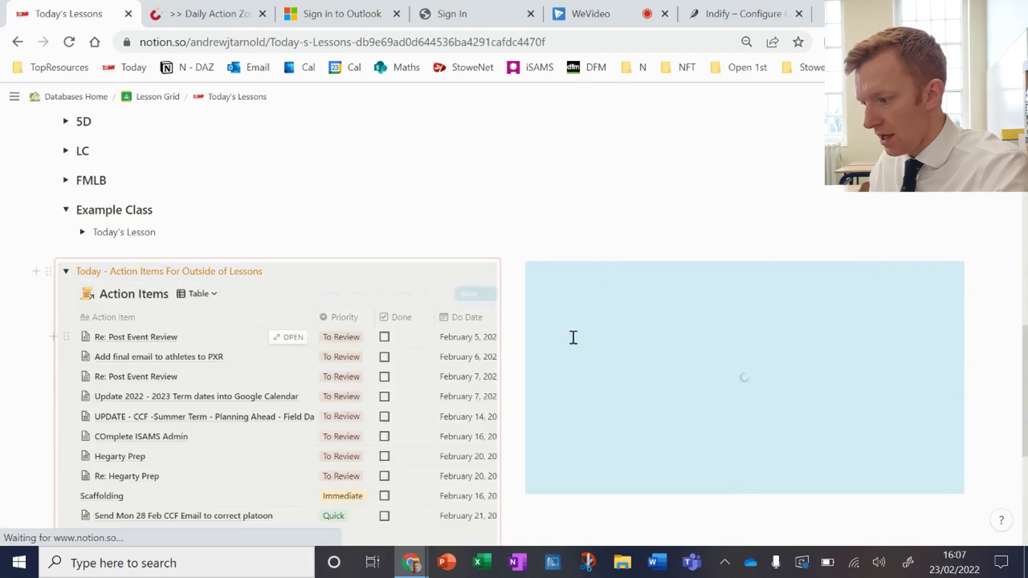
pyautogui.scroll(-2, 679, 311)
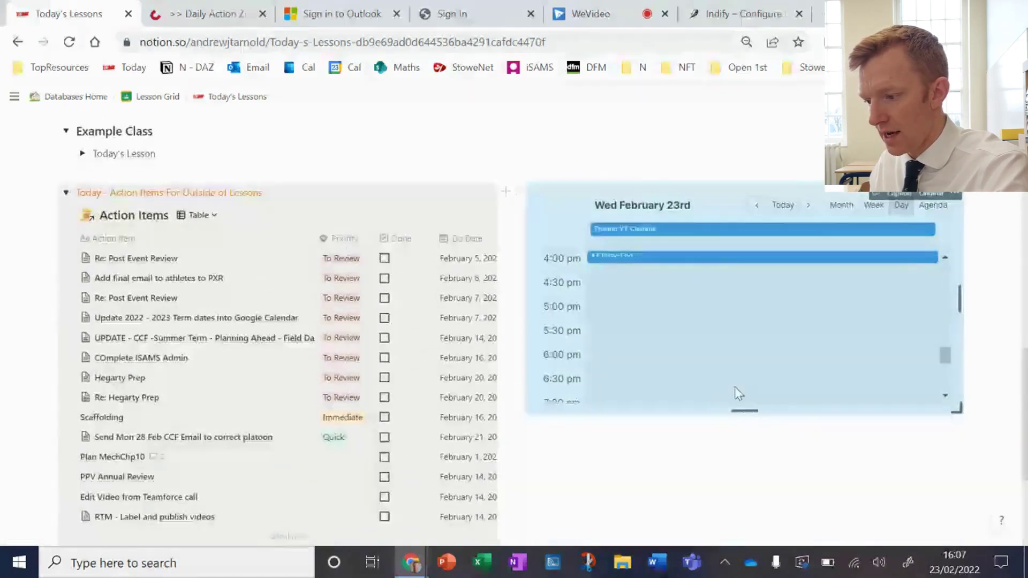
pyautogui.moveTo(745, 411); pyautogui.dragTo(773, 518)
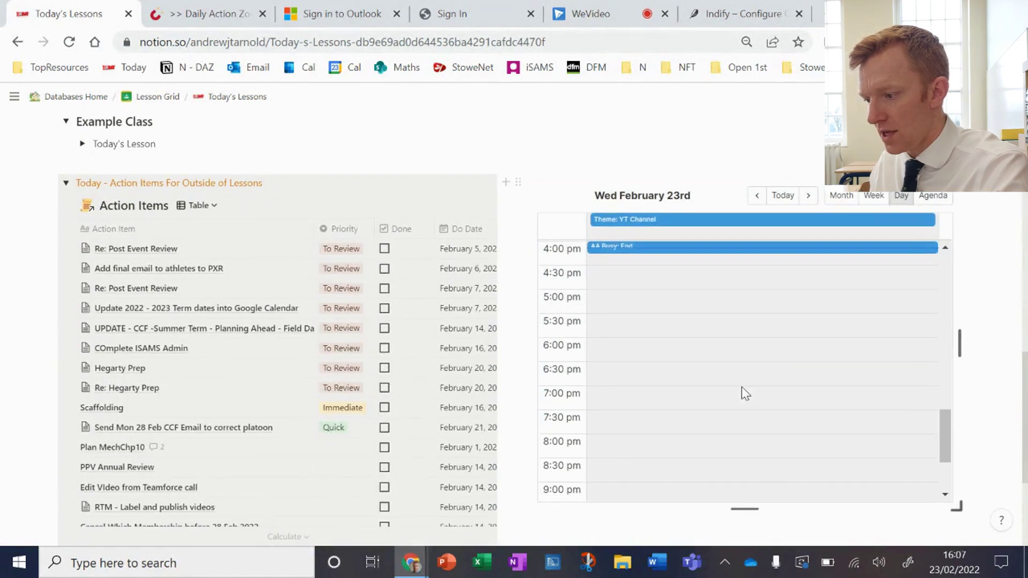
pyautogui.scroll(5, 741, 386)
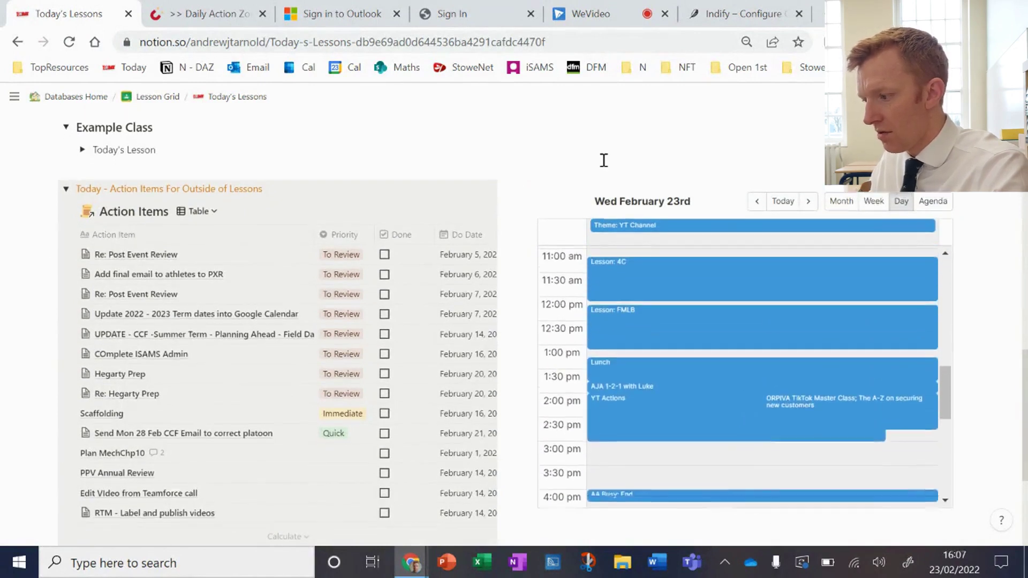
# - Review the Today's Lessons page from its title and upper calendar down through the class toggles to the action items table
pyautogui.scroll(10, 603, 160)
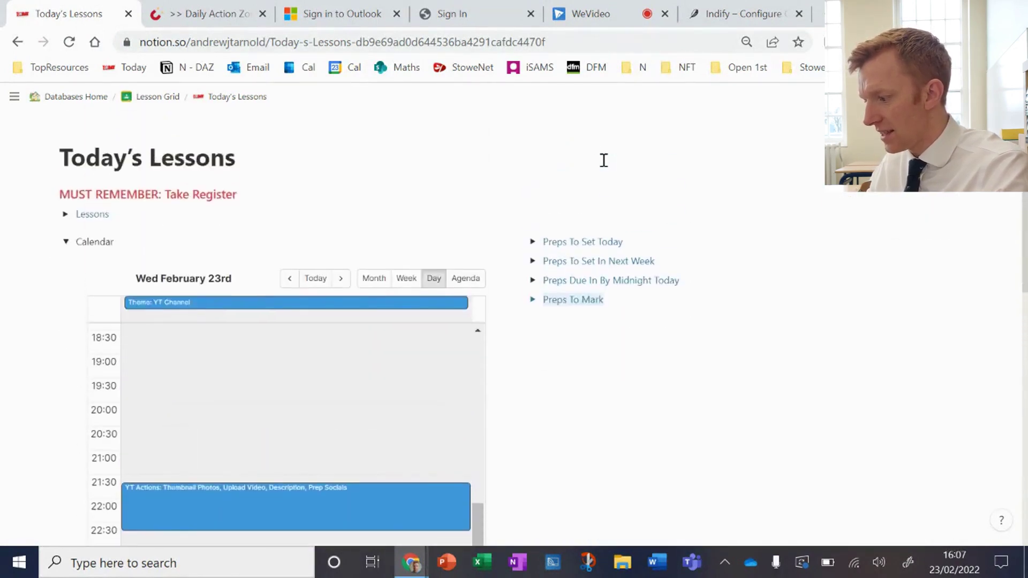
pyautogui.scroll(-1, 603, 160)
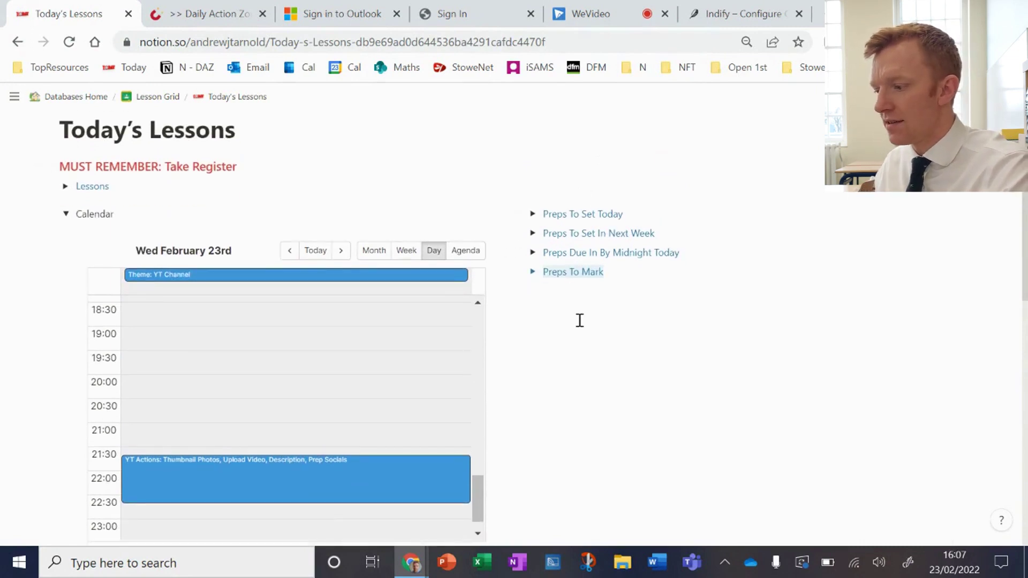
pyautogui.scroll(-5, 580, 320)
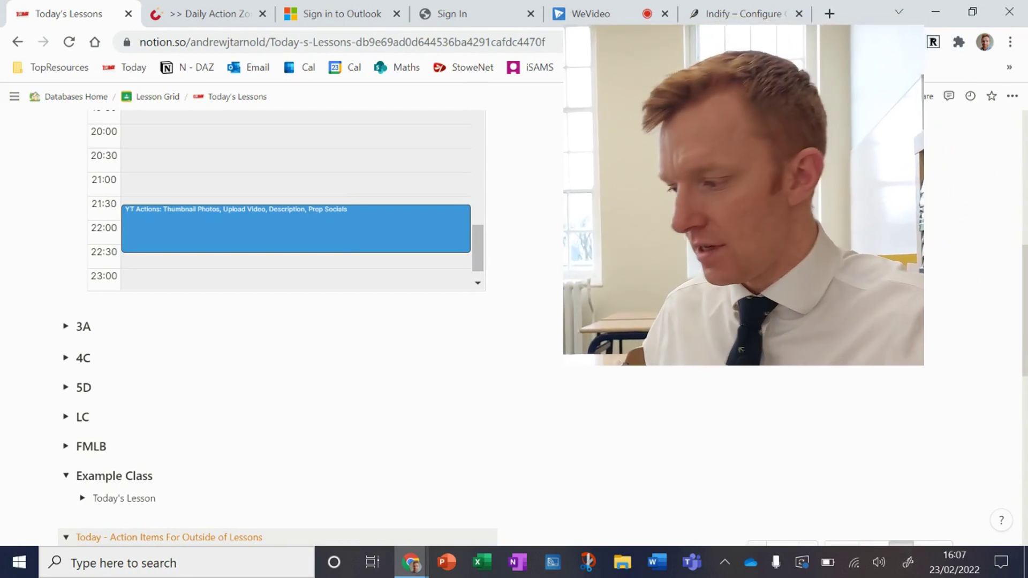
pyautogui.scroll(-8, 338, 268)
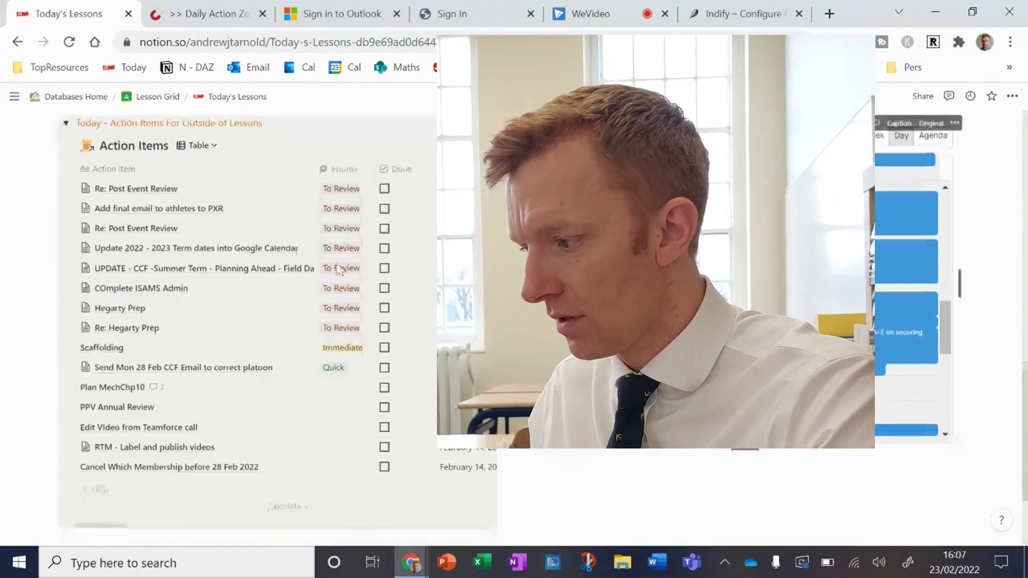